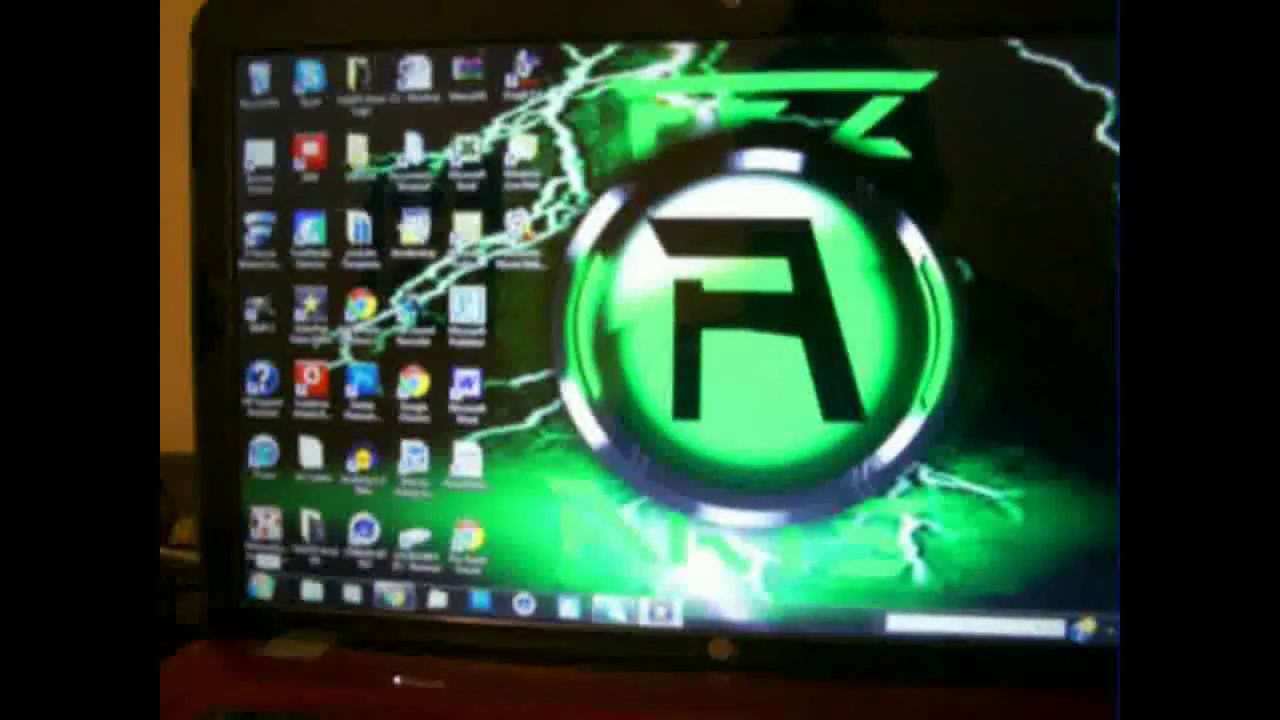
# - Launch Control Panel from the Start menu
pyautogui.press('super')
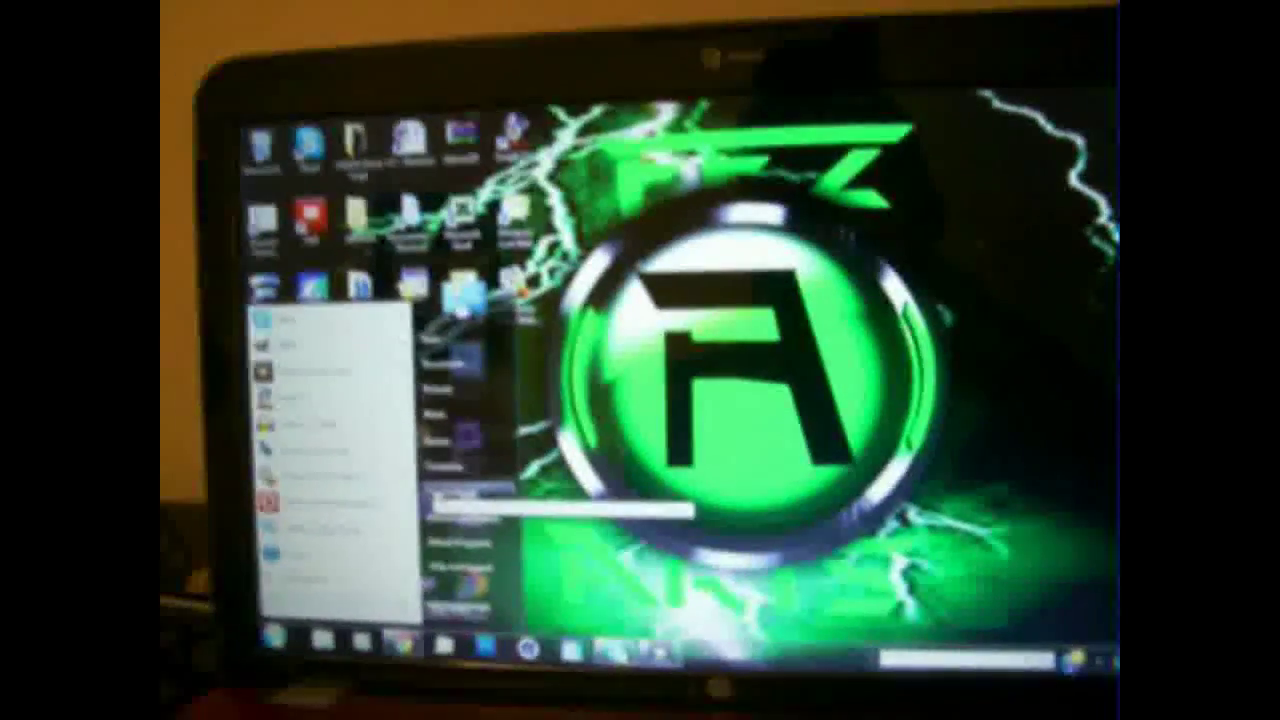
pyautogui.press('Return')
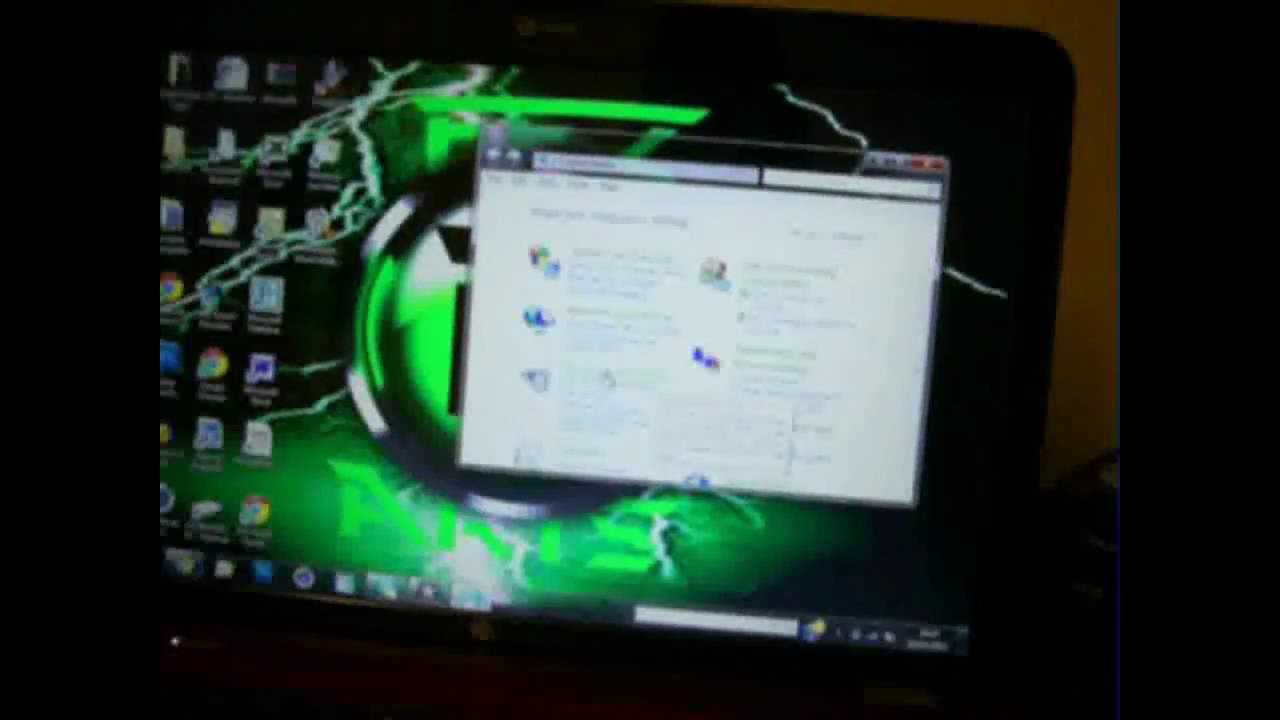
# - Go to Hardware and Sound to reach the Sound dialog's playback devices
pyautogui.click(624, 384)
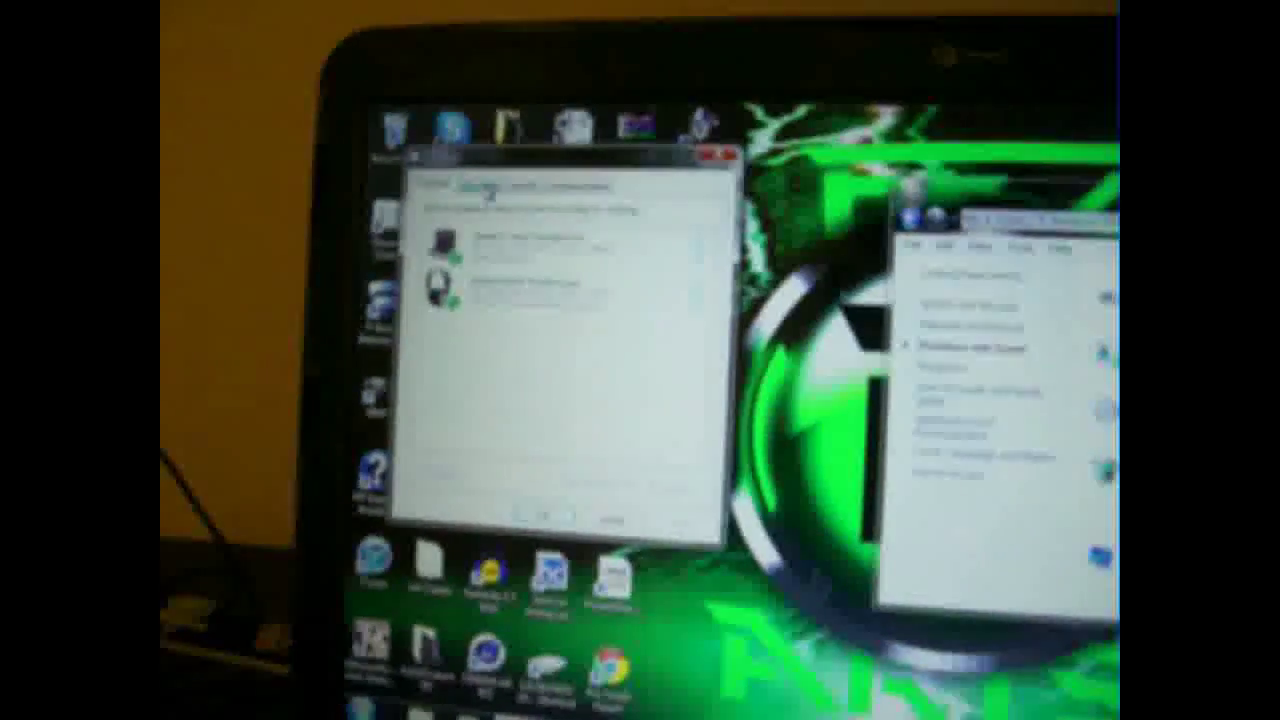
# - Open the Microphone's Properties from the Recording devices list
pyautogui.click(490, 190)
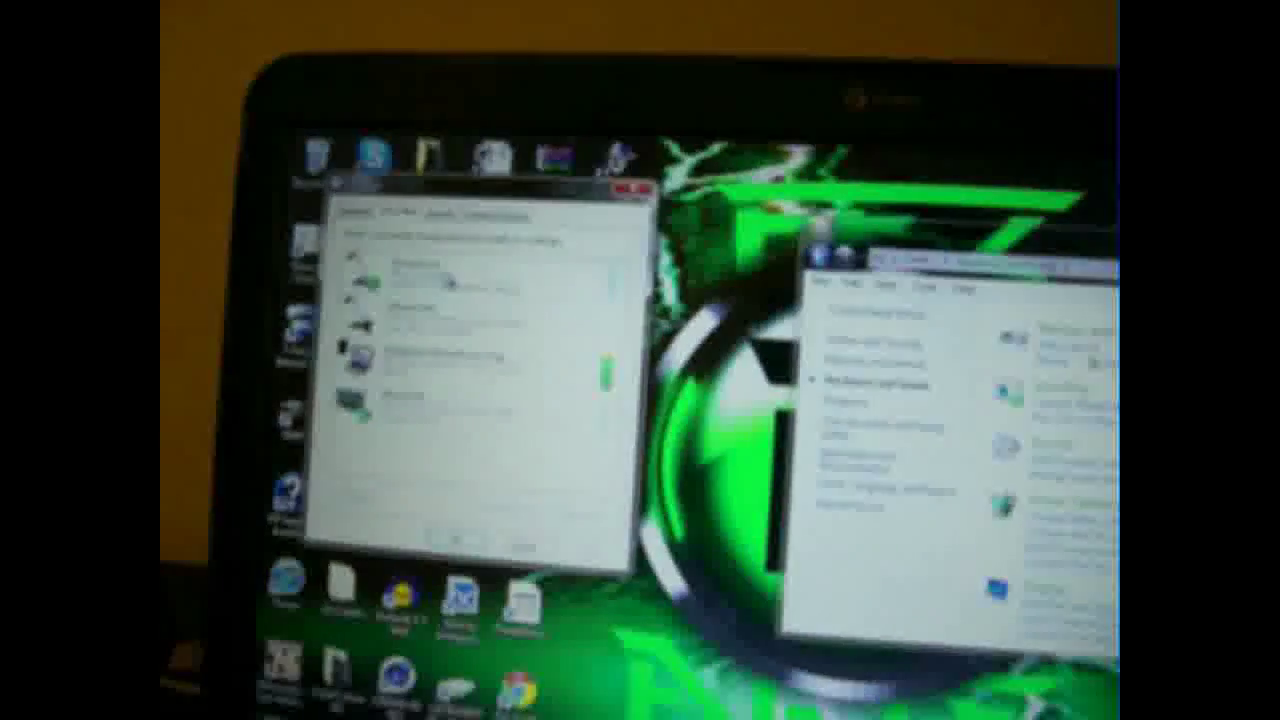
pyautogui.doubleClick(480, 275)
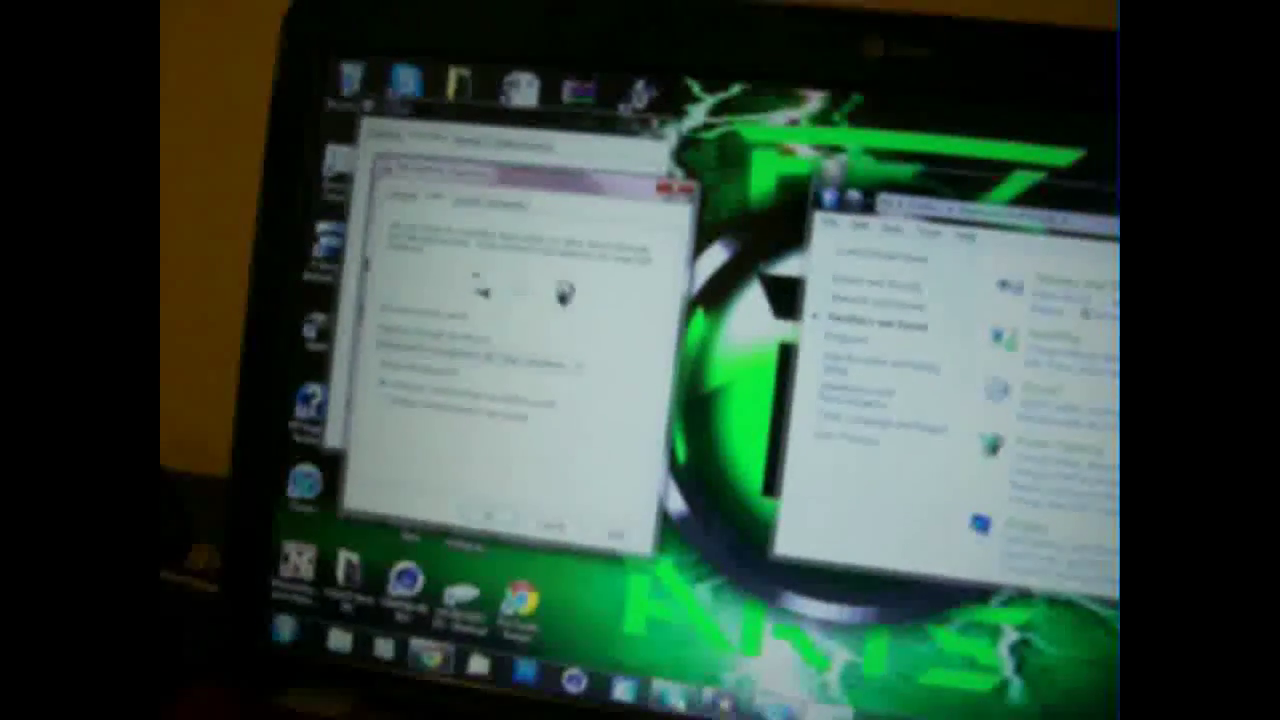
# - Pick an option from a dropdown list in Microphone Properties
pyautogui.click(500, 360)
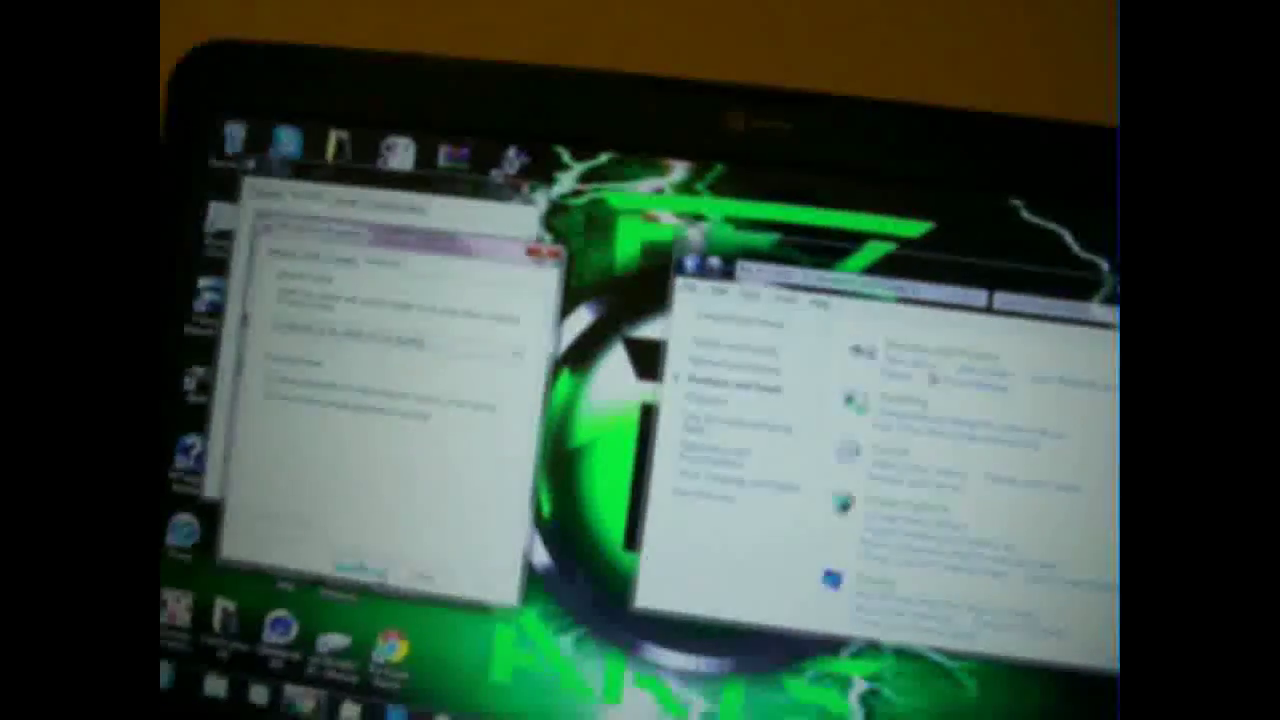
# - Apply the CD Quality default format and close Microphone Properties
pyautogui.press('Return')
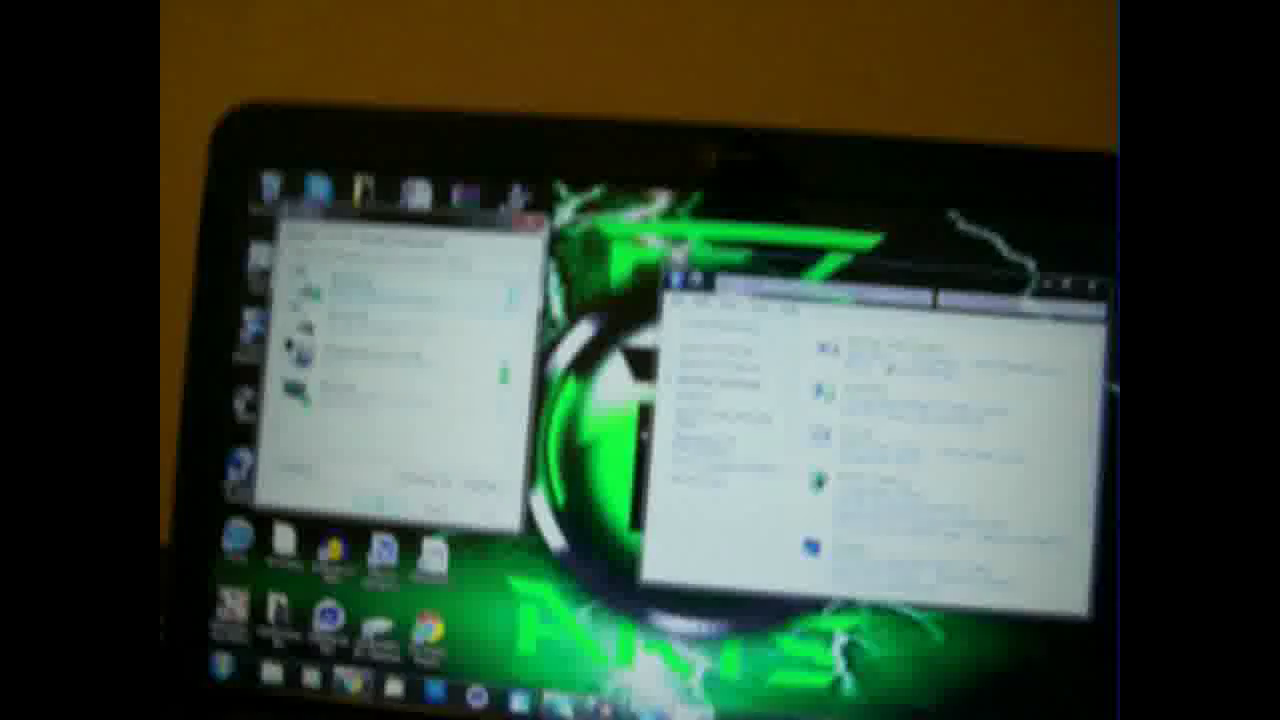
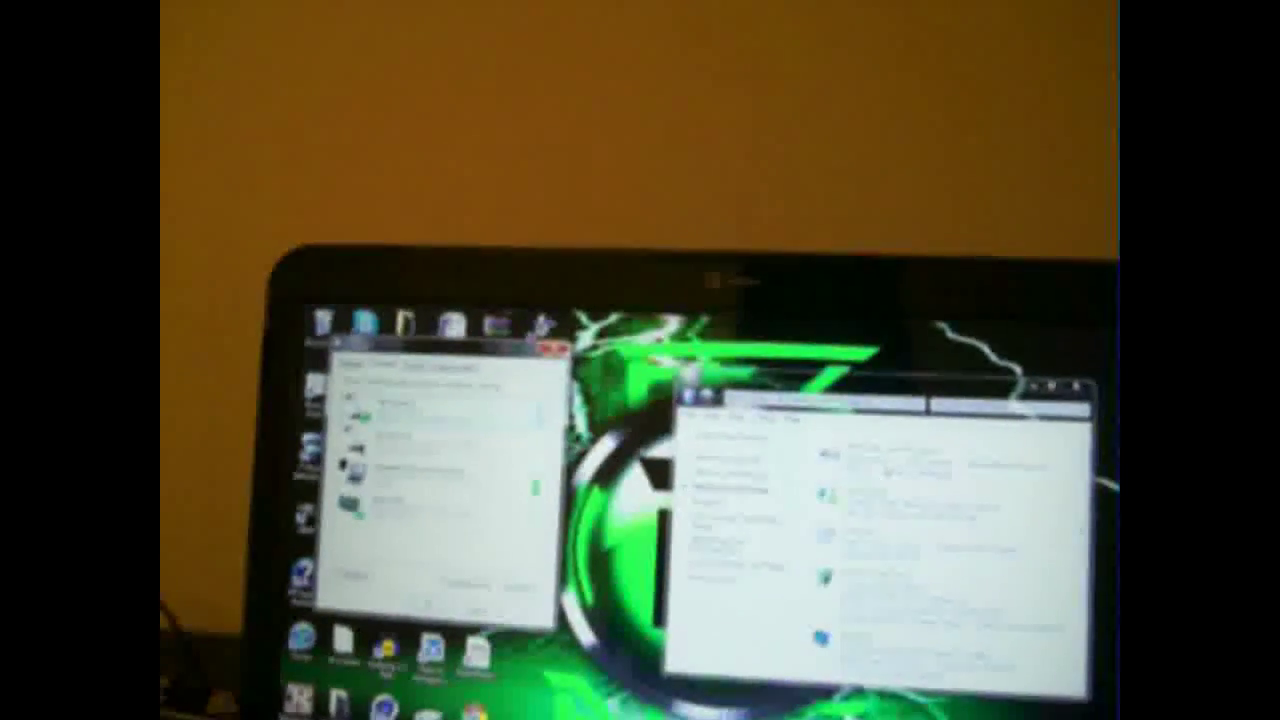
# - Dismiss the Sound device dialog, leaving the Hardware and Sound page open
pyautogui.click(555, 350)
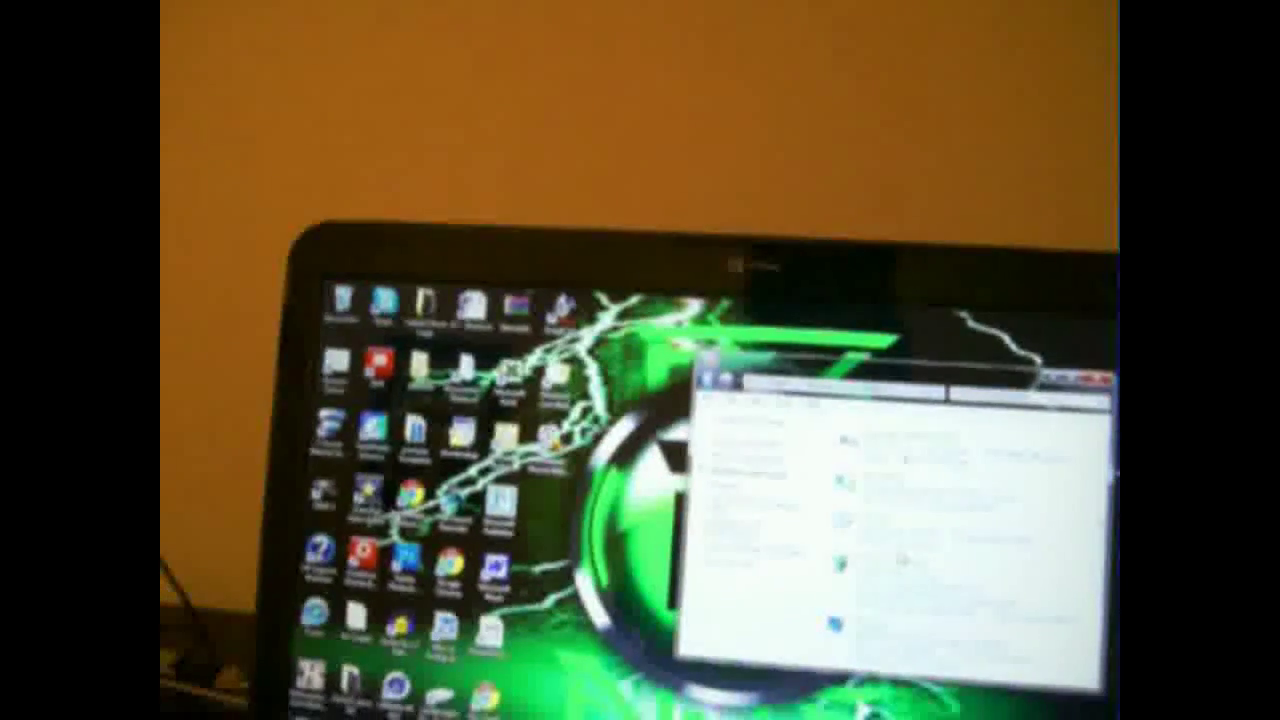